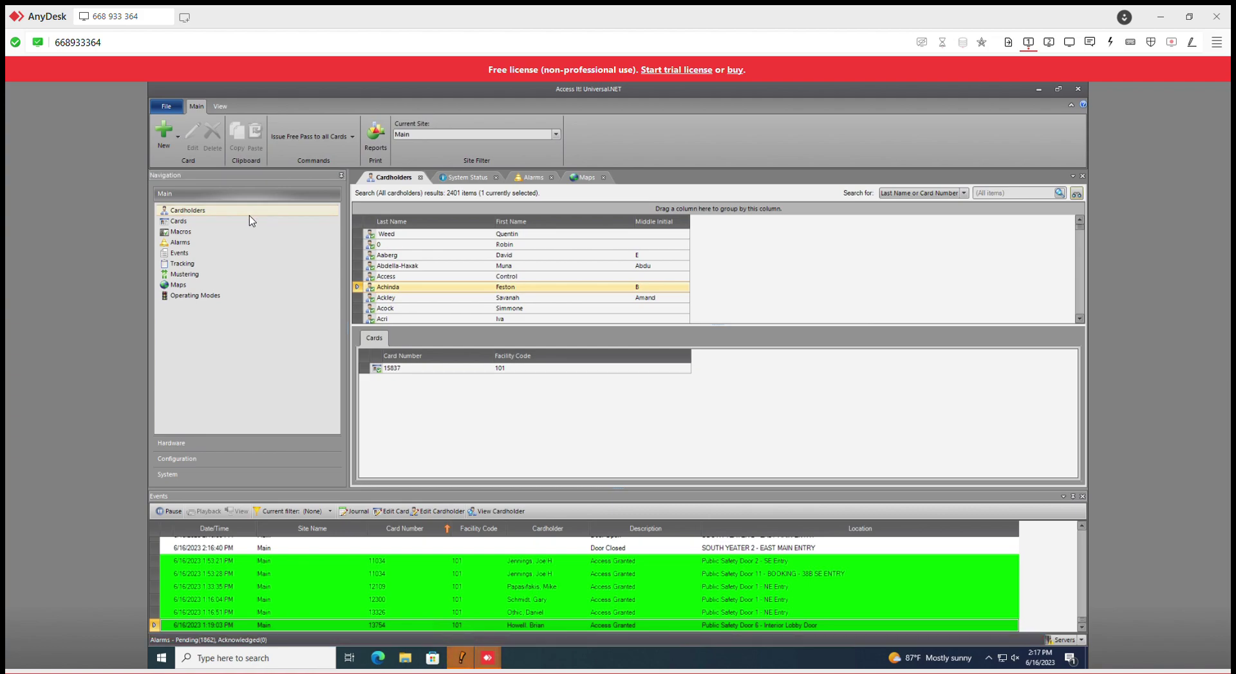
# Step: Open the Cardholders grid's shortcut menu, after briefly selecting other cardholders
pyautogui.click(755, 255)
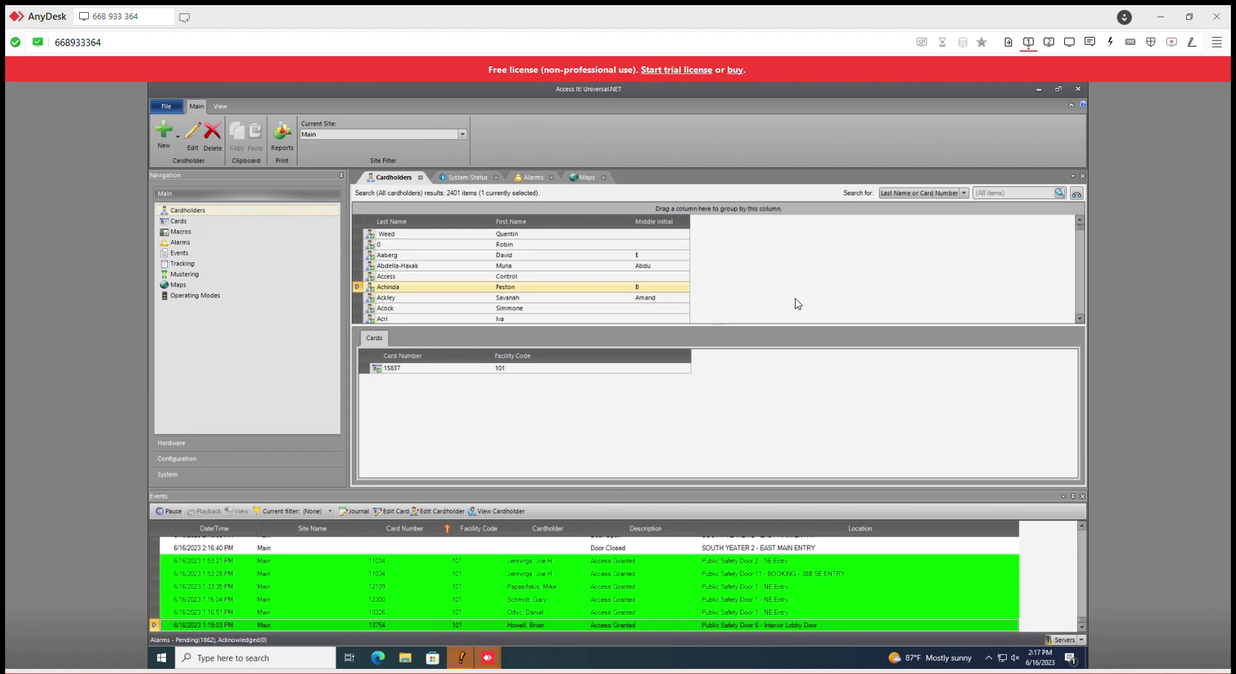
pyautogui.rightClick(726, 264)
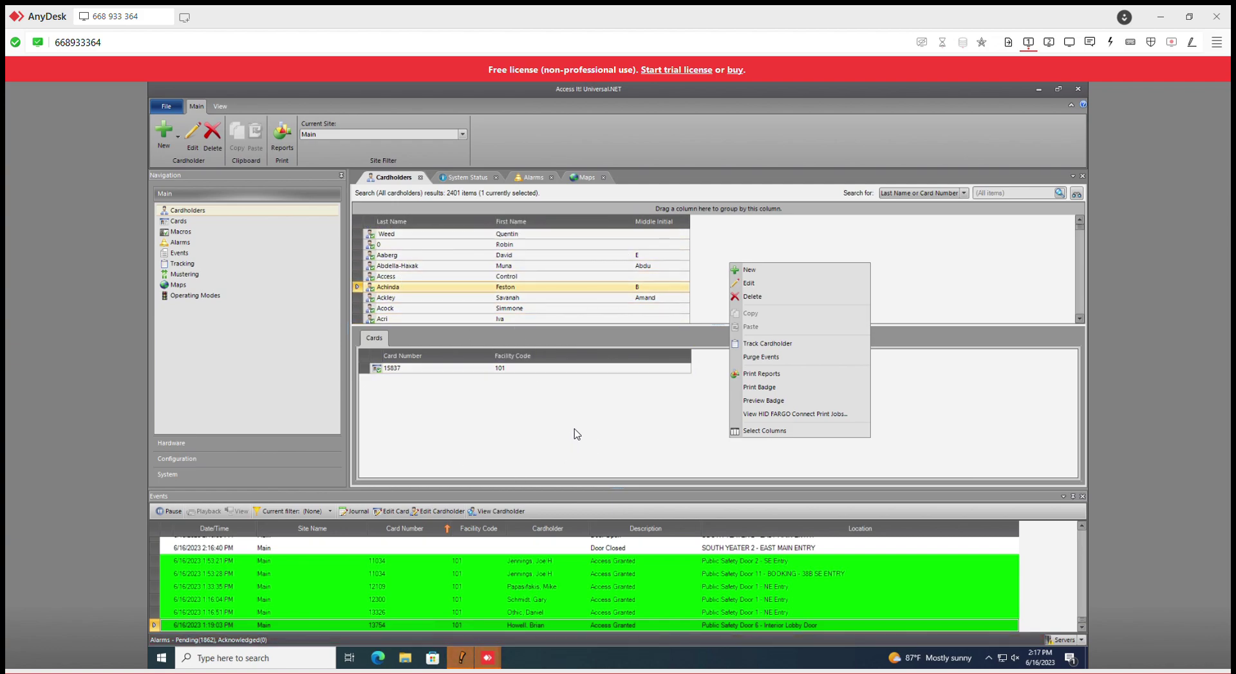
pyautogui.click(513, 307)
pyautogui.click(512, 308)
pyautogui.click(511, 320)
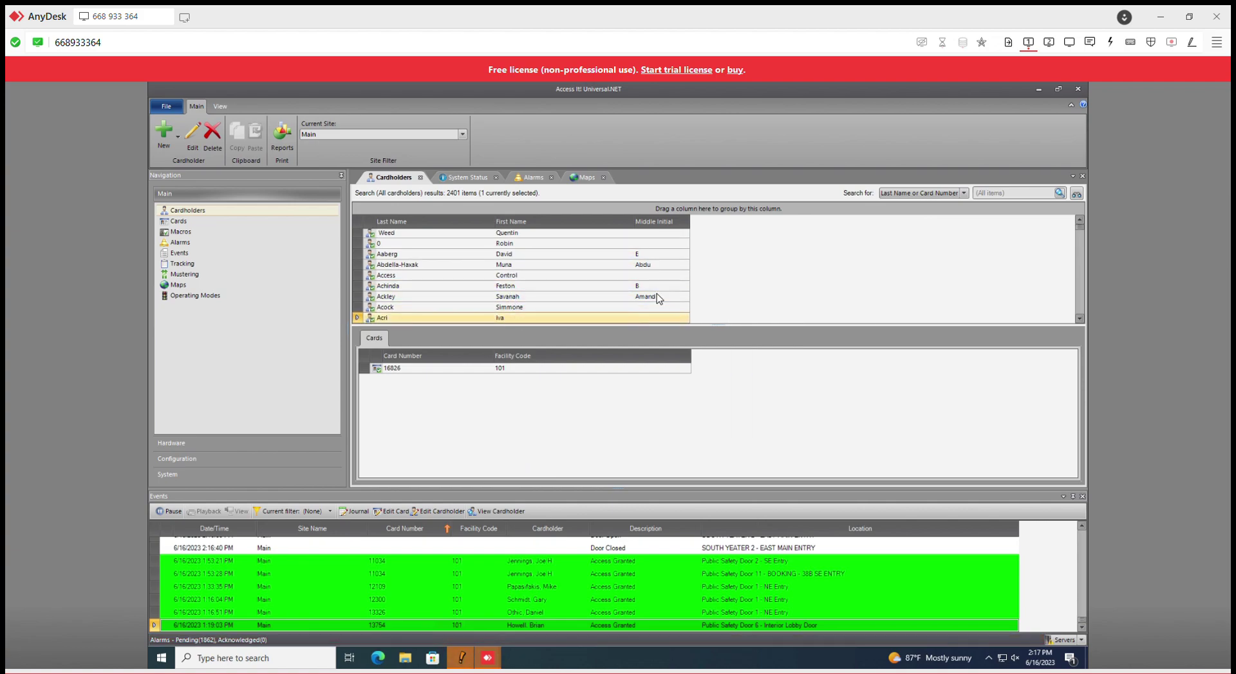
pyautogui.rightClick(741, 256)
pyautogui.click(725, 259)
pyautogui.rightClick(739, 256)
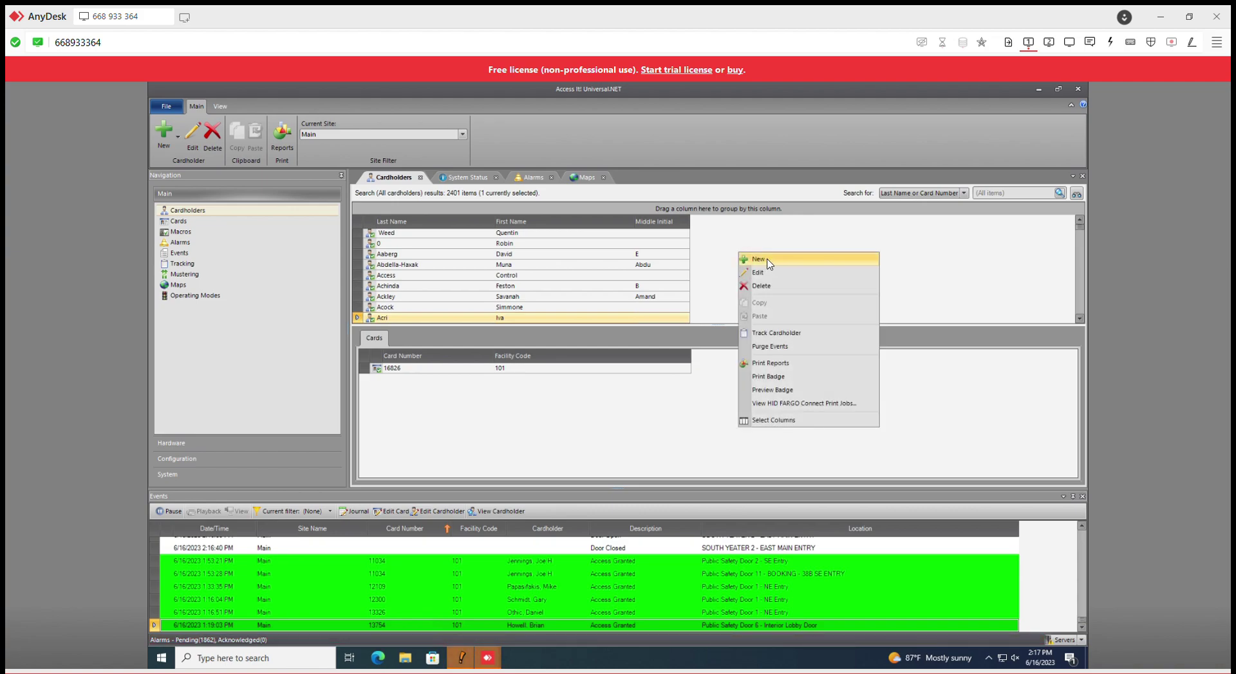
# Step: Start a new cardholder with 'test' as both last name and first name
pyautogui.click(767, 260)
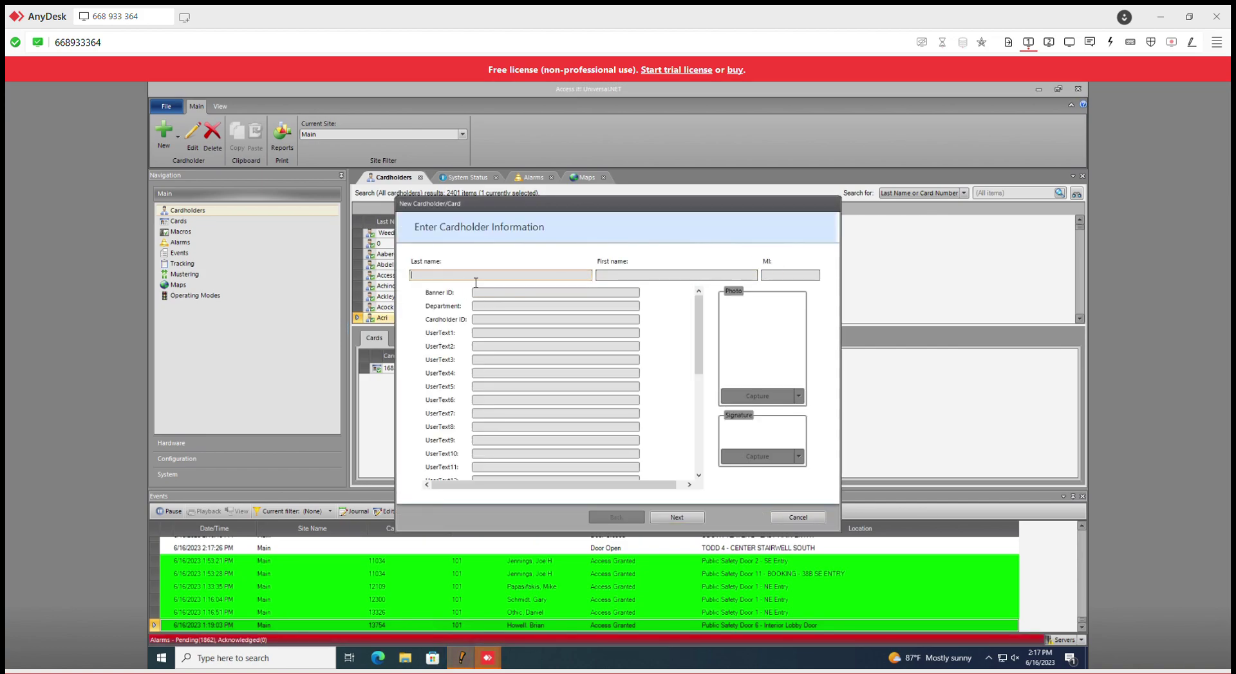
pyautogui.write('test')
pyautogui.press('Tab')
pyautogui.write('test')
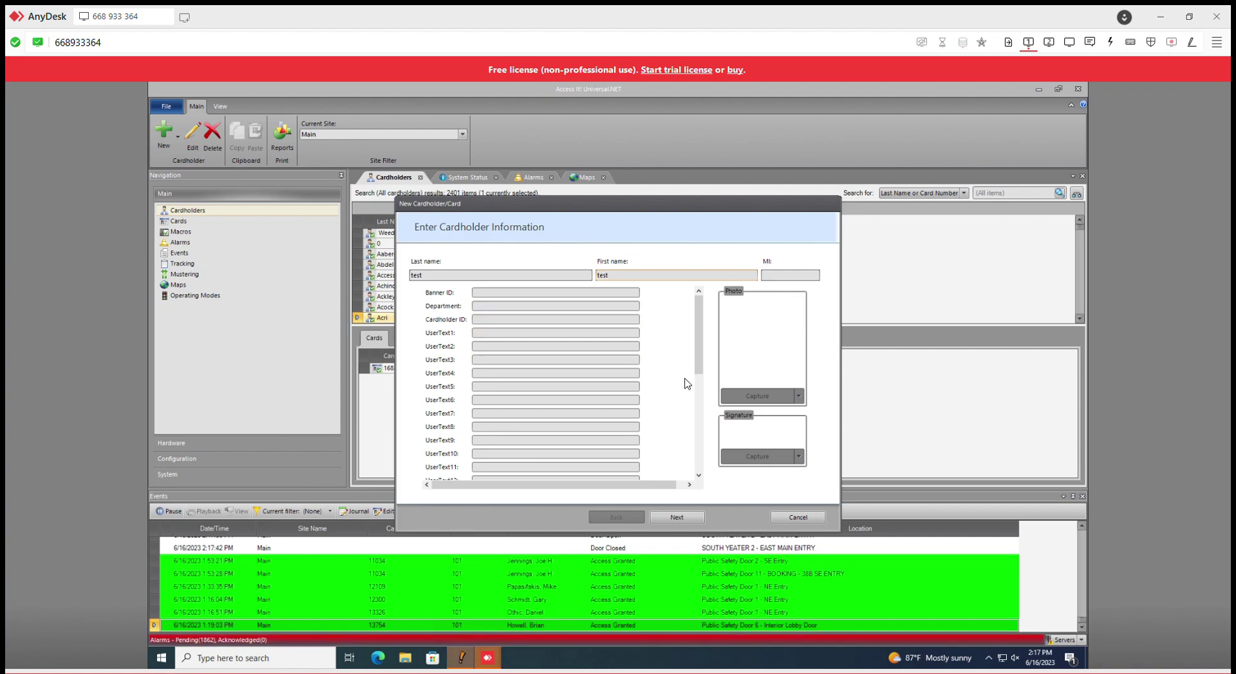
# Step: Assign access levels ART ANNEX OD (CERAMICS), ART CENTER 100 - NDE, ART CENTER 104 - NDE and DPS 30 N Entry
pyautogui.click(683, 519)
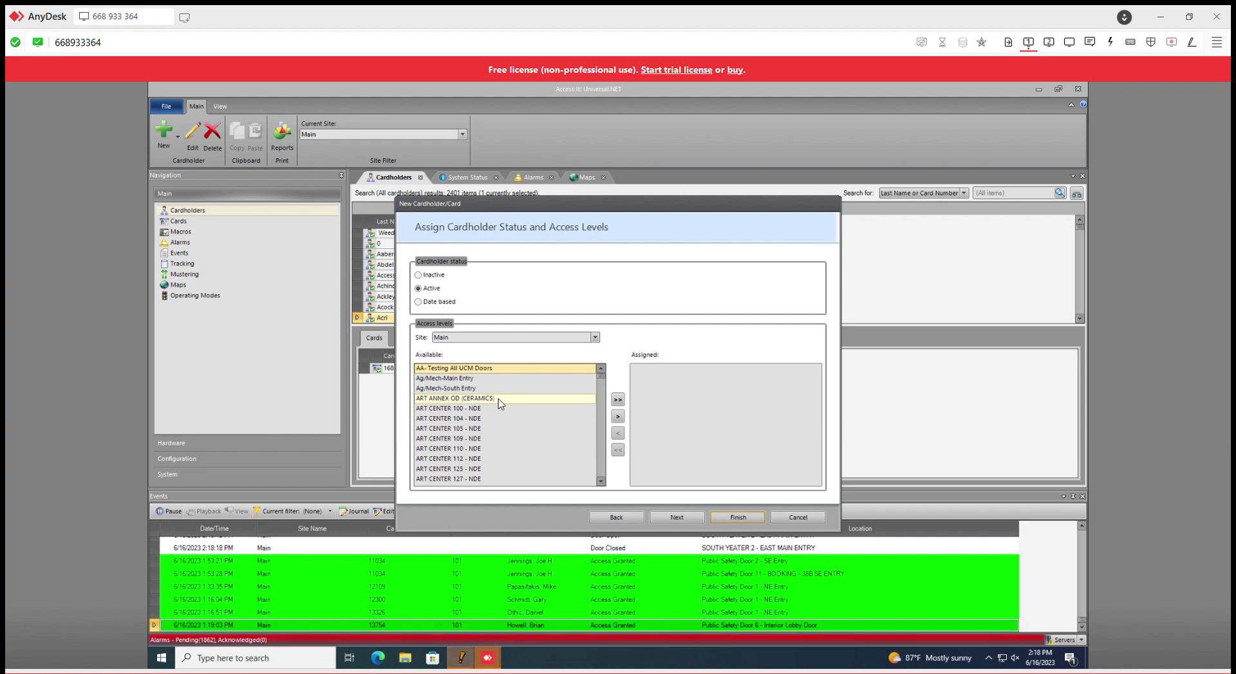
pyautogui.doubleClick(498, 399)
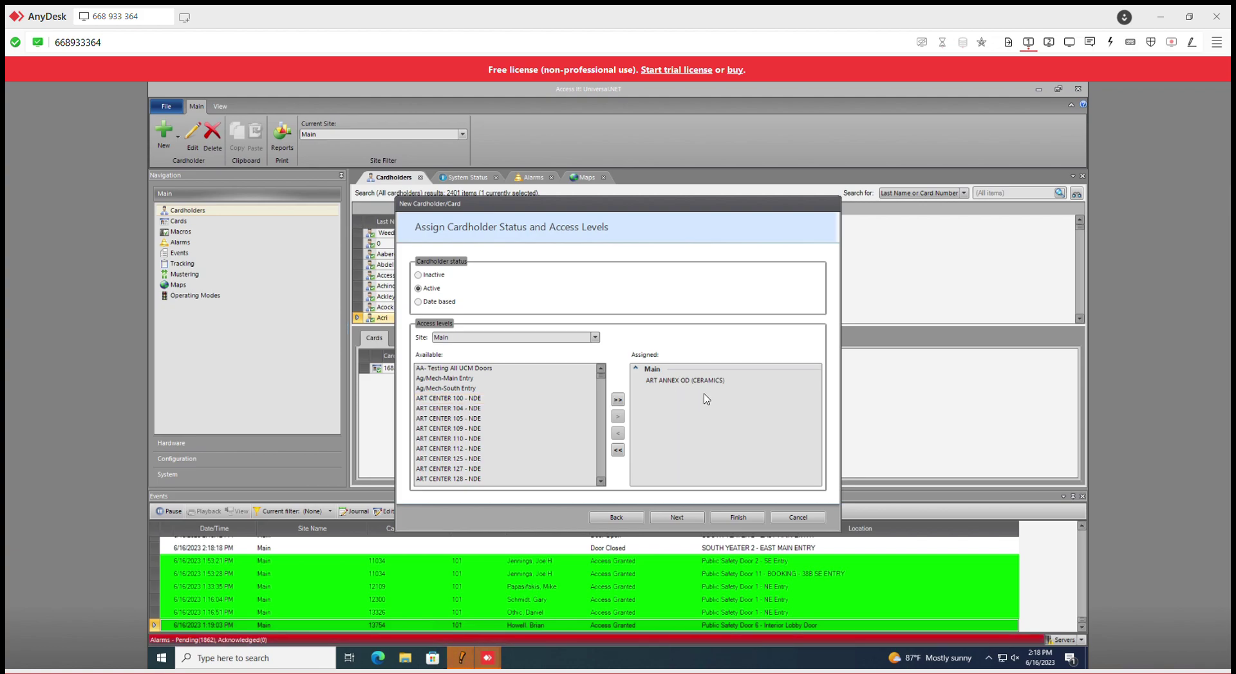
pyautogui.doubleClick(512, 401)
pyautogui.doubleClick(511, 400)
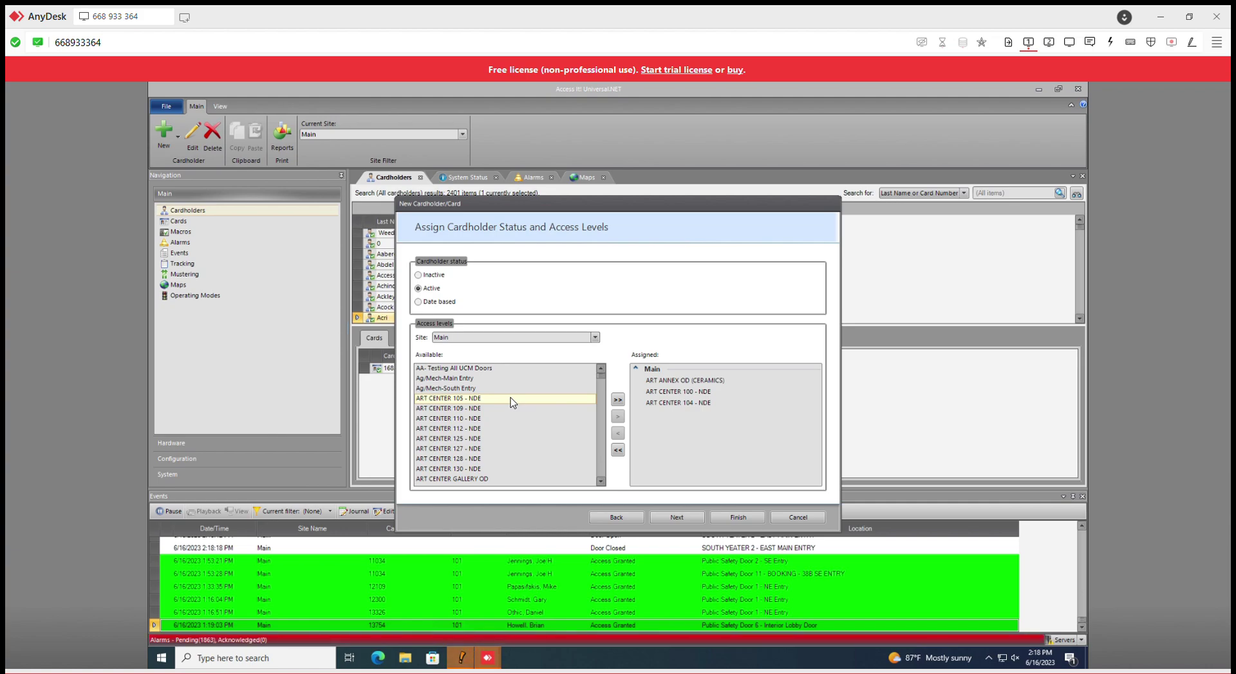
pyautogui.scroll(-3, 507, 443)
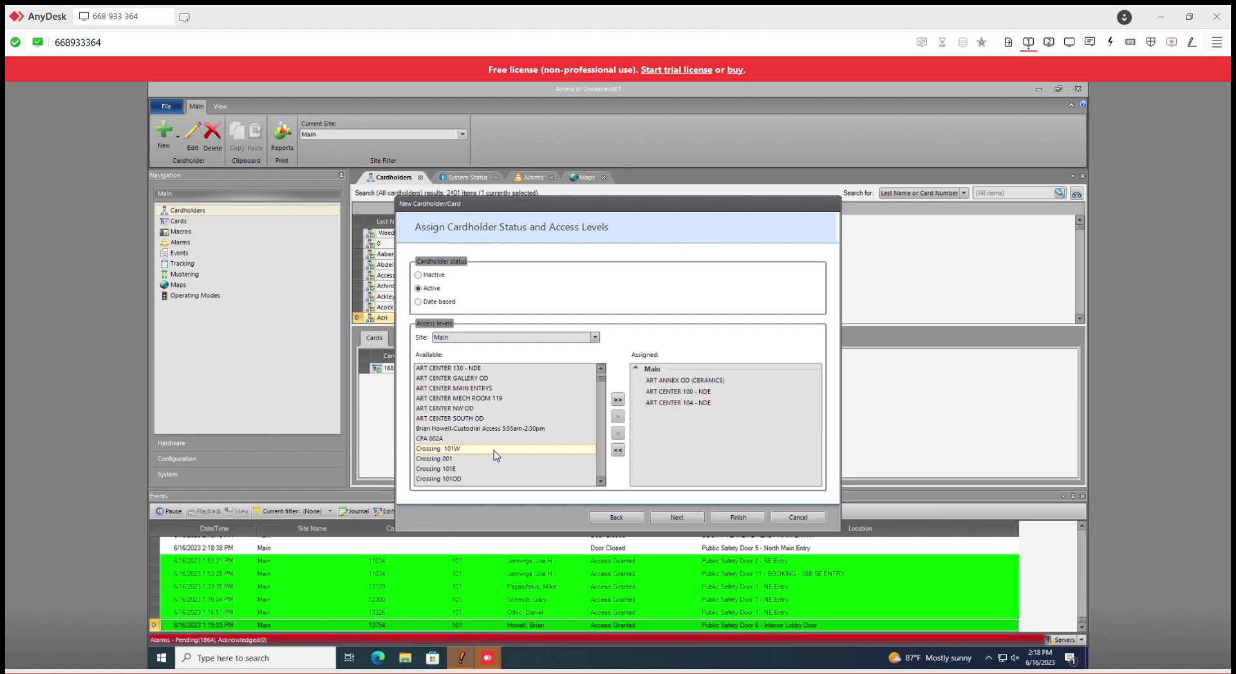
pyautogui.scroll(-3, 493, 451)
pyautogui.scroll(-6, 494, 450)
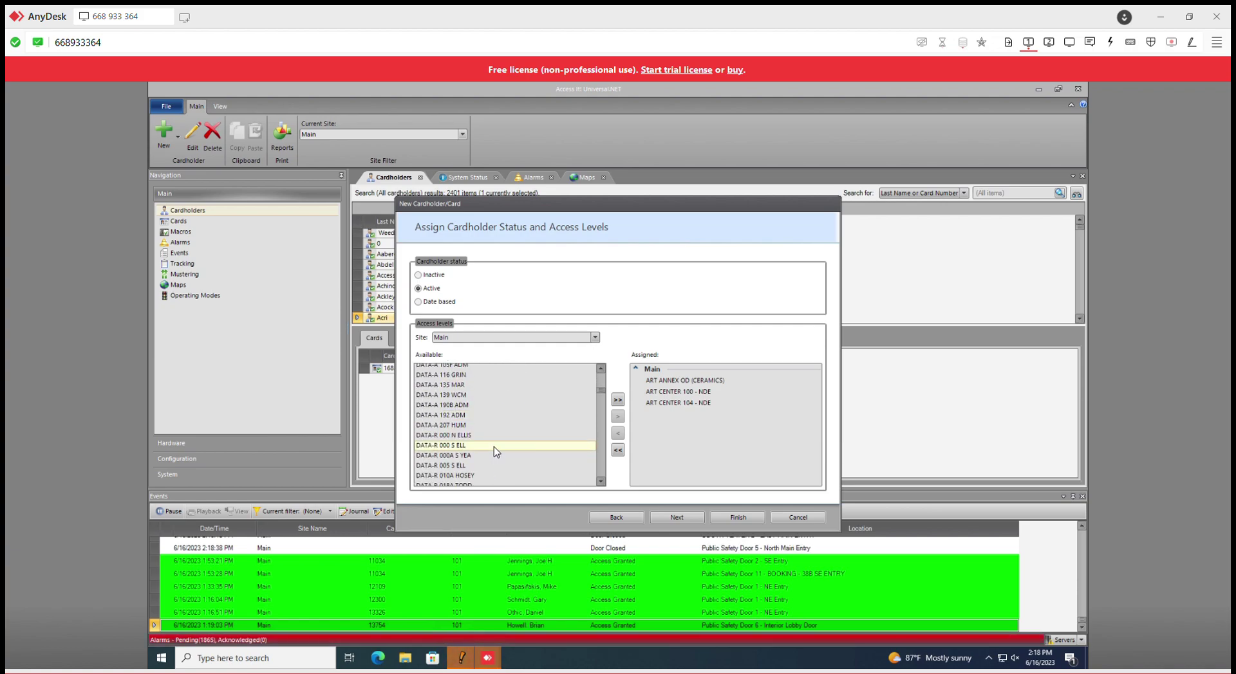
pyautogui.scroll(-5, 493, 448)
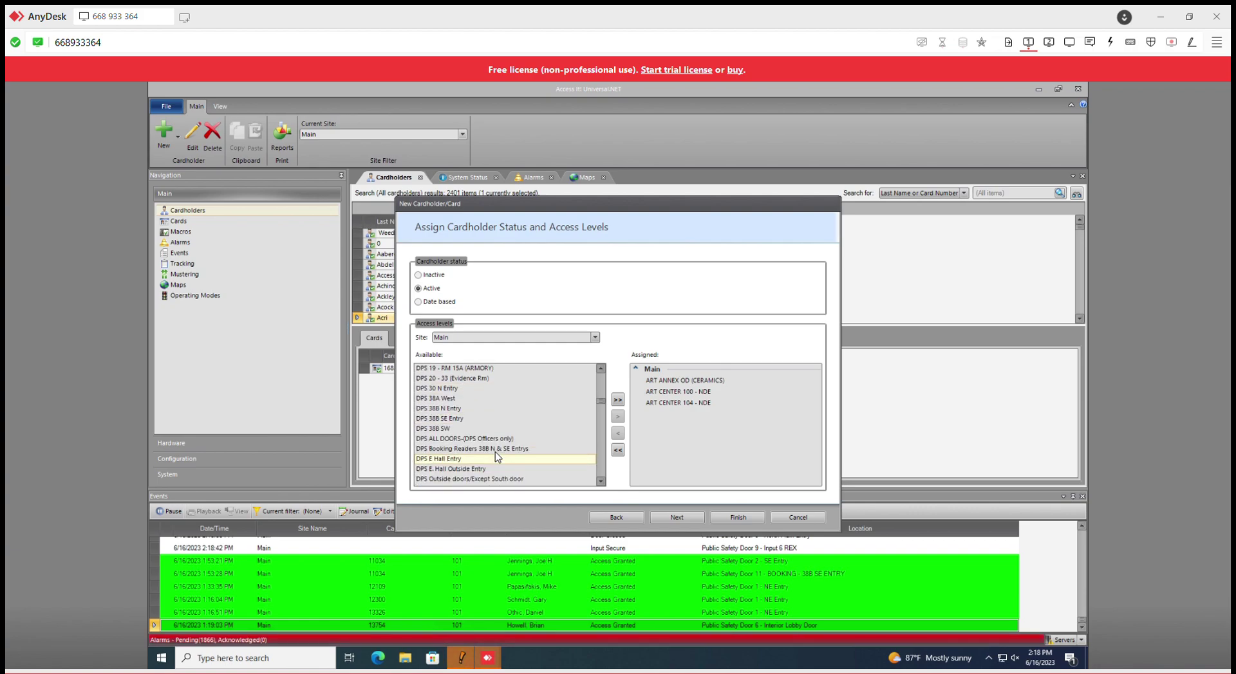
pyautogui.doubleClick(484, 388)
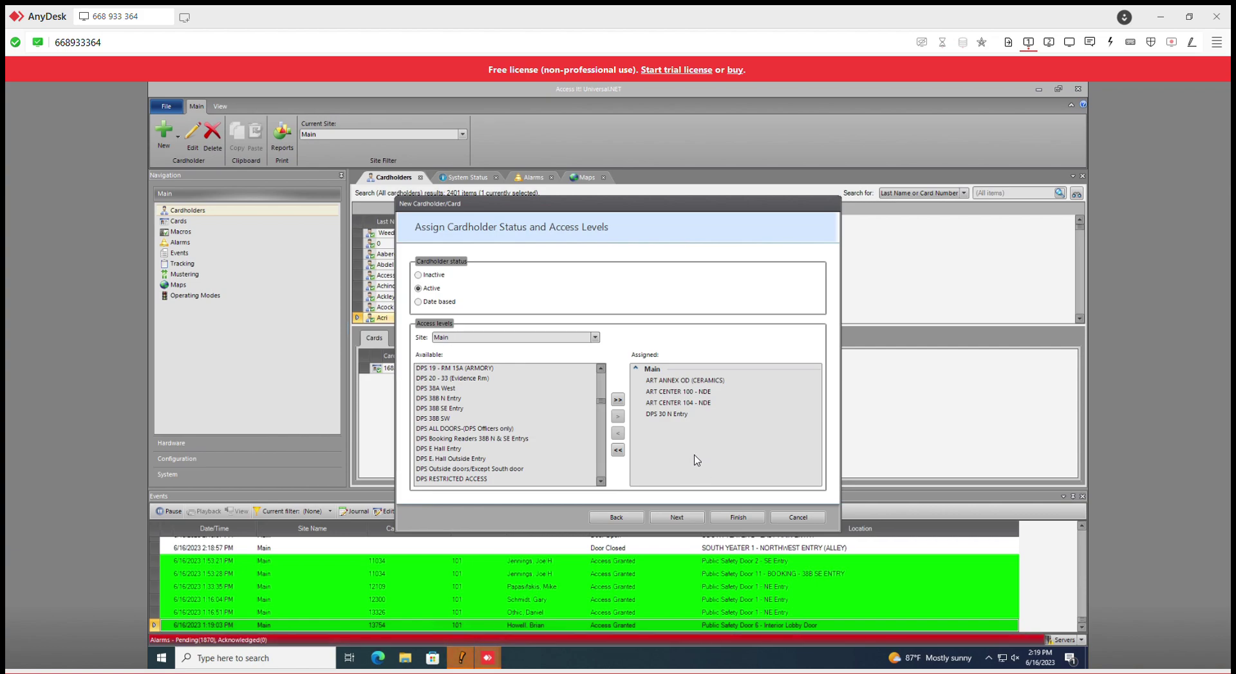
# Step: Review each of the four assigned Main-site access levels
pyautogui.click(726, 383)
pyautogui.click(685, 381)
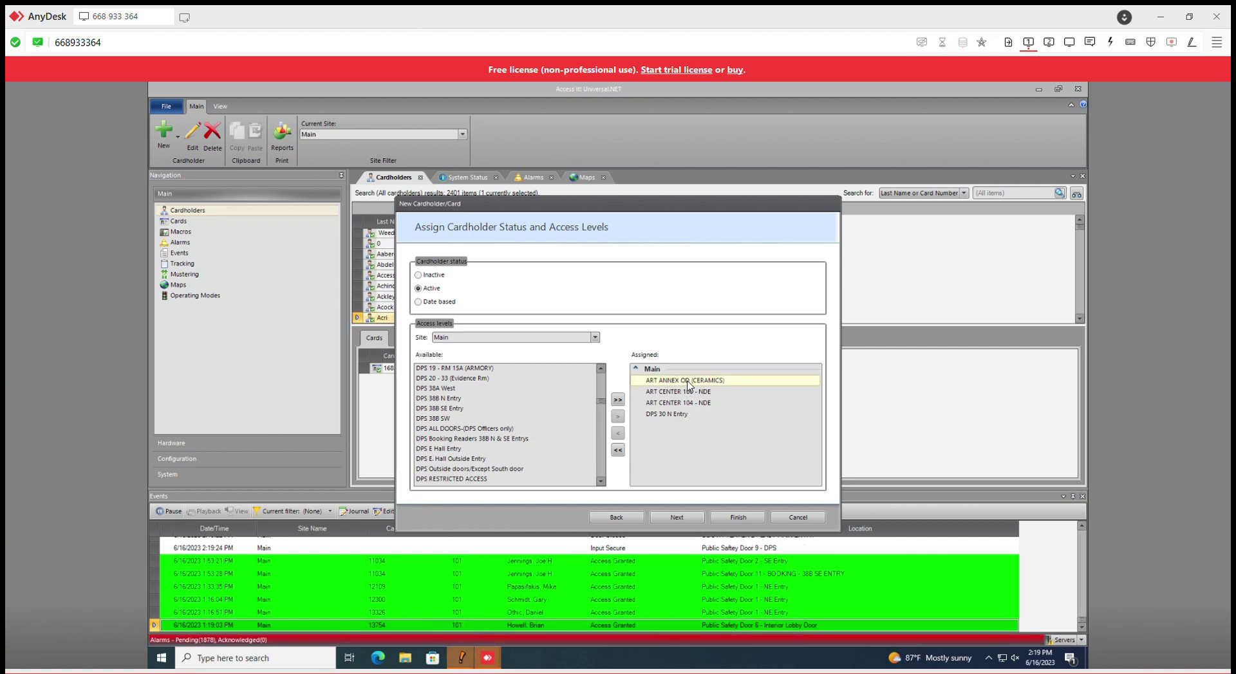
pyautogui.click(673, 393)
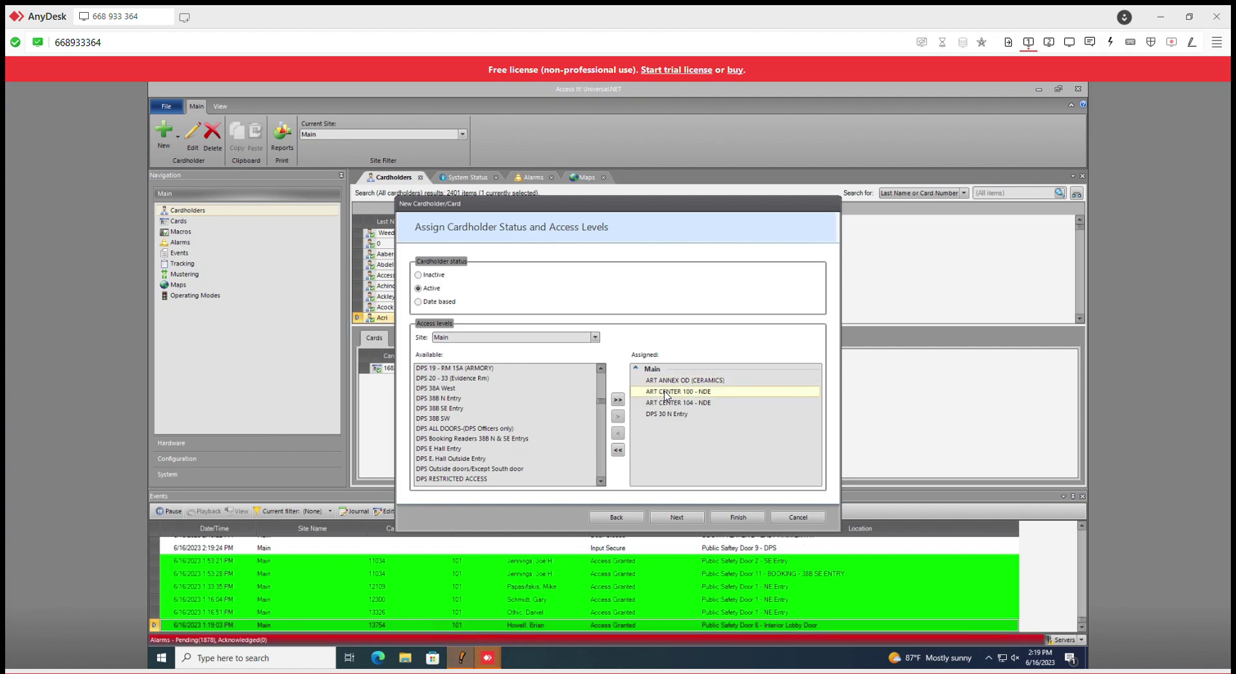
pyautogui.click(683, 403)
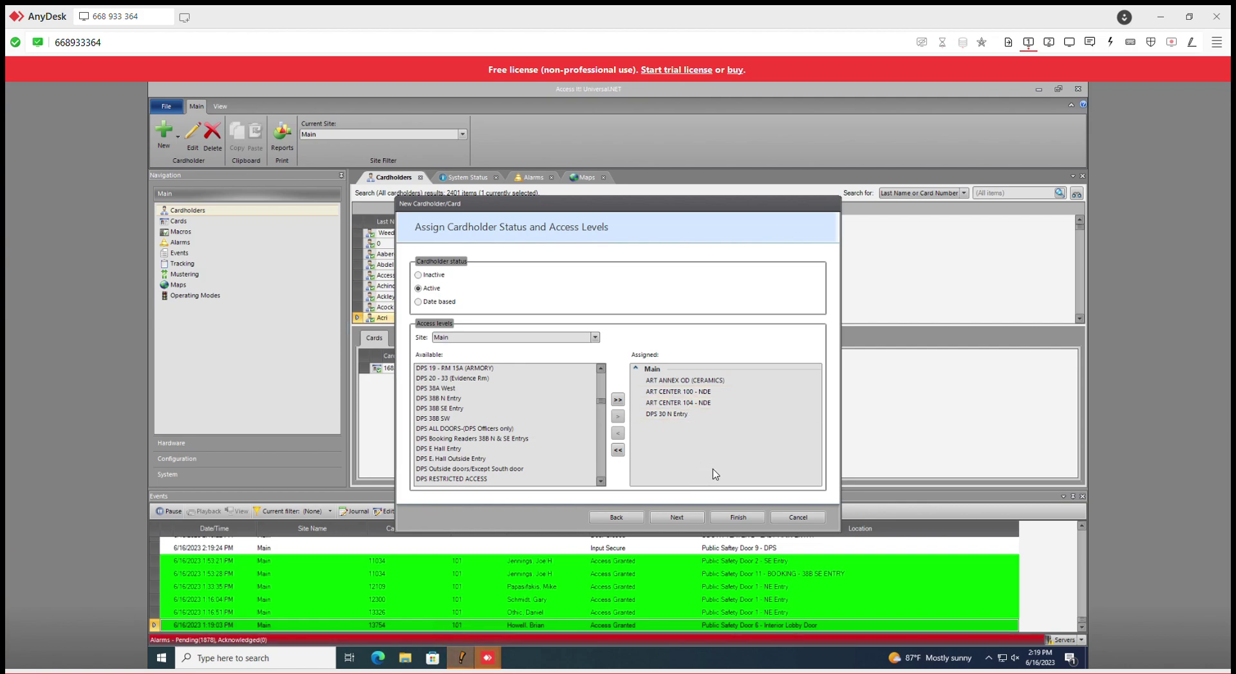
pyautogui.click(680, 414)
# Step: Advance to the Assign Cardholder Access Level Groups page without assigning groups
pyautogui.click(676, 518)
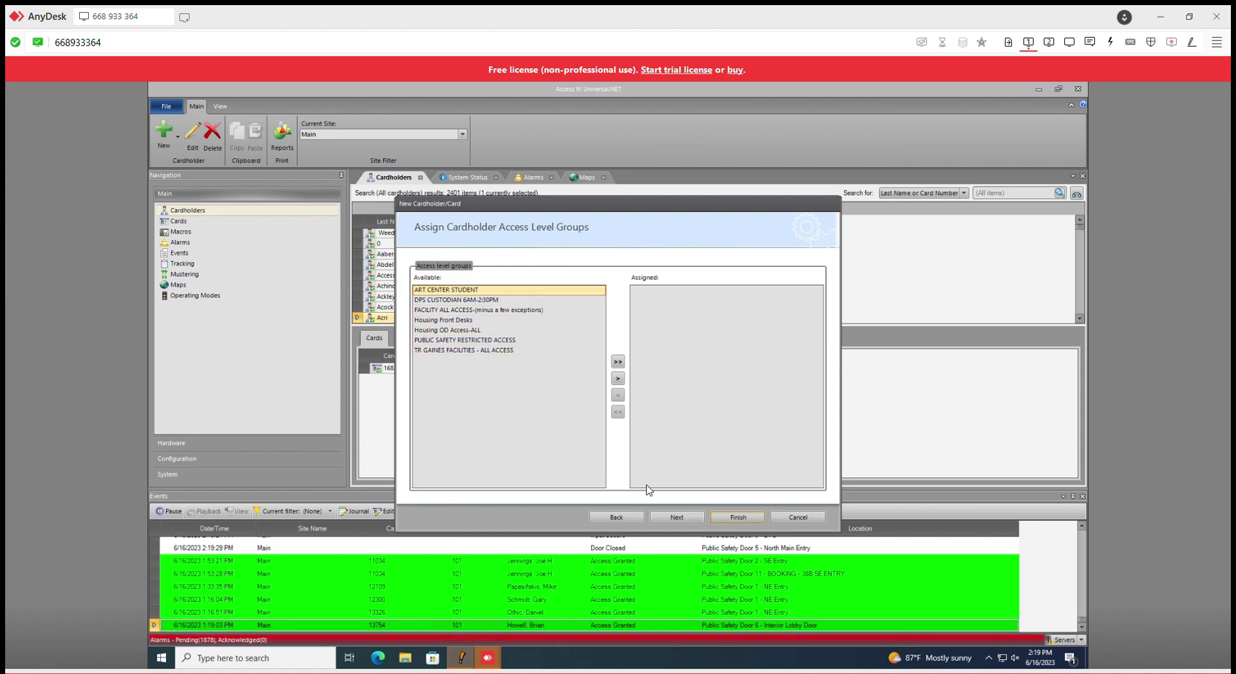
# Step: Advance to Site Membership, keeping the cardholder a member of all sites
pyautogui.click(687, 519)
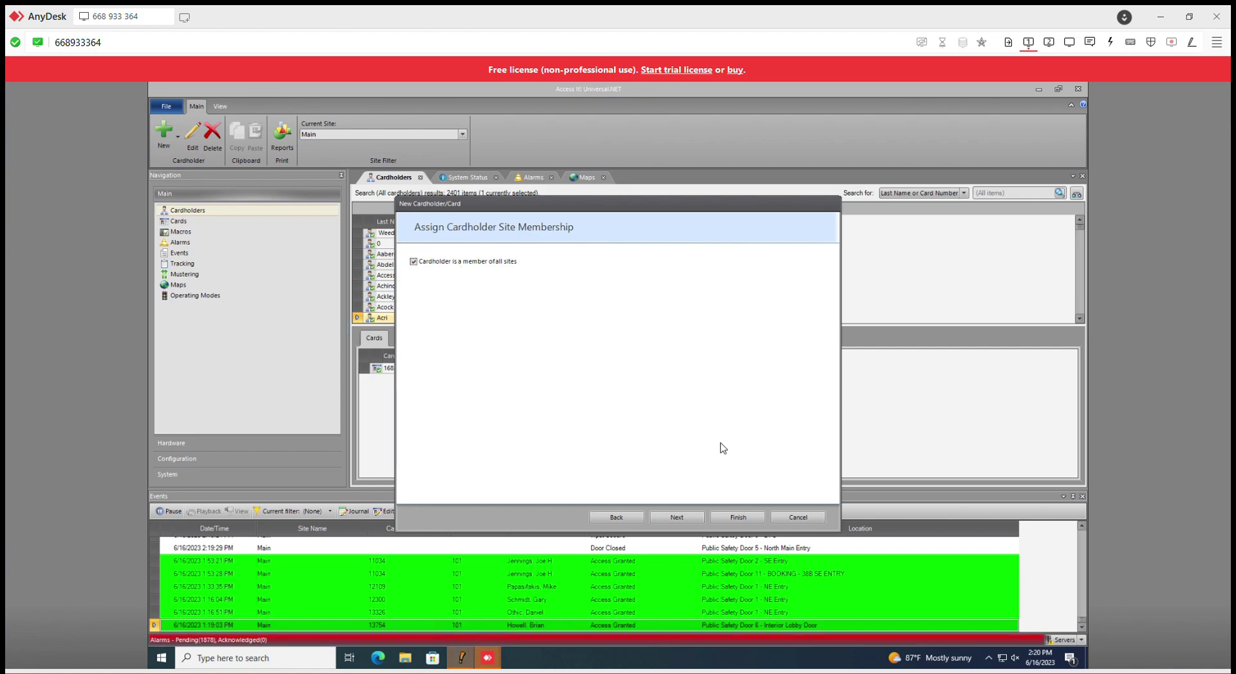
# Step: Enter card number 11111, confirming the facility code reads 101
pyautogui.click(677, 518)
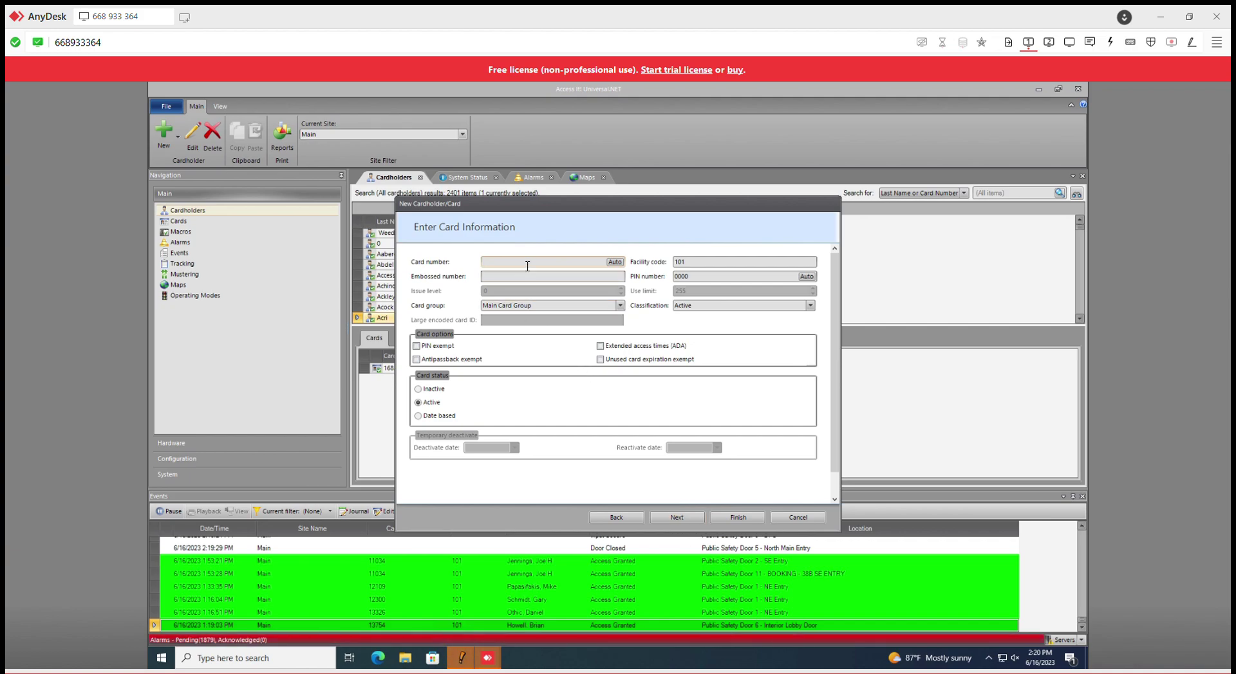
pyautogui.click(528, 265)
pyautogui.moveTo(547, 210); pyautogui.dragTo(552, 154)
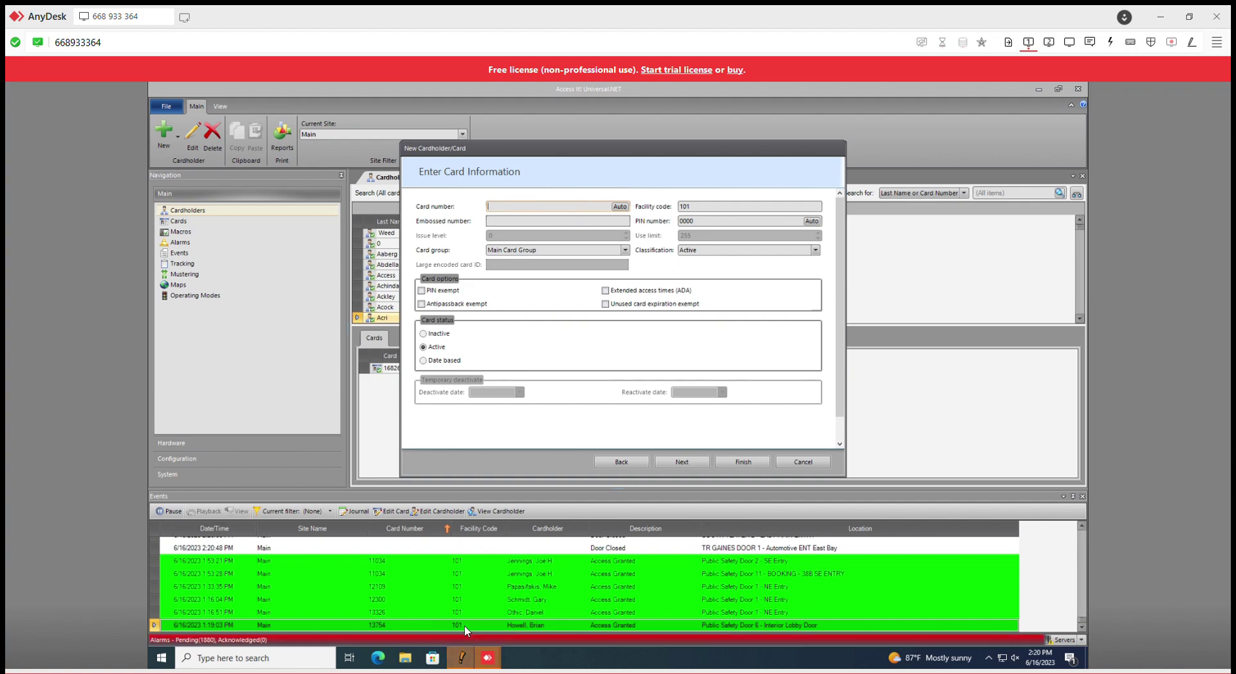
pyautogui.click(708, 211)
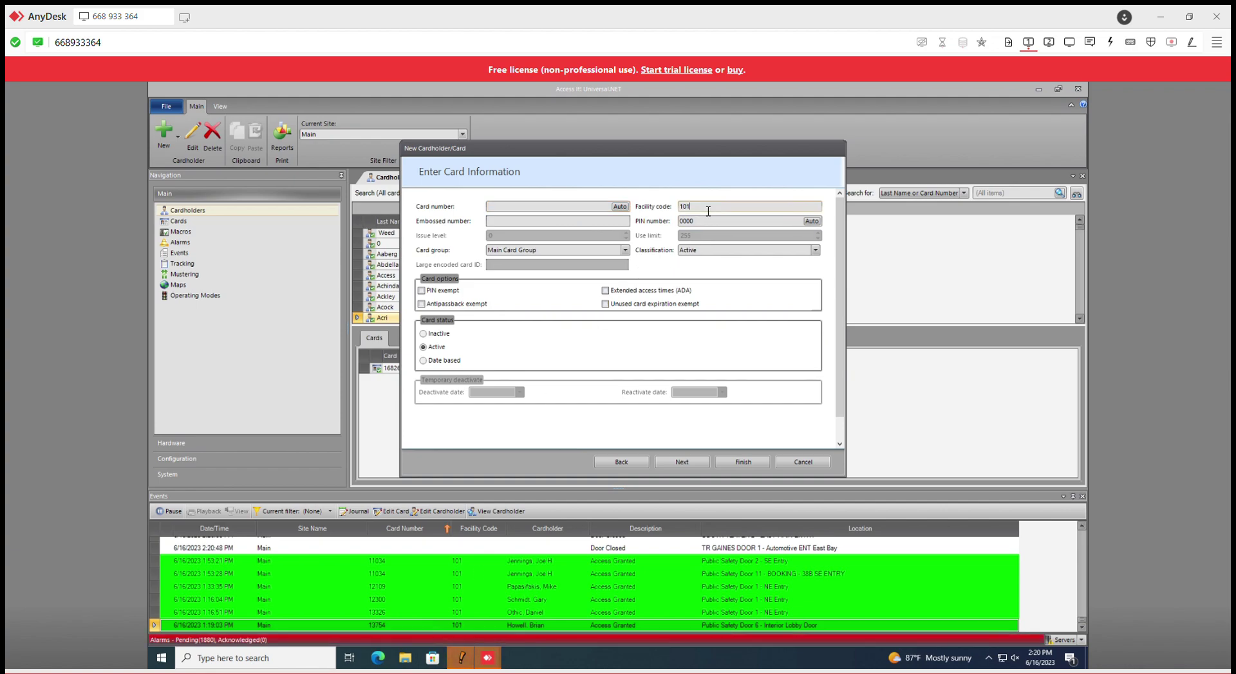
pyautogui.click(577, 211)
pyautogui.write('111')
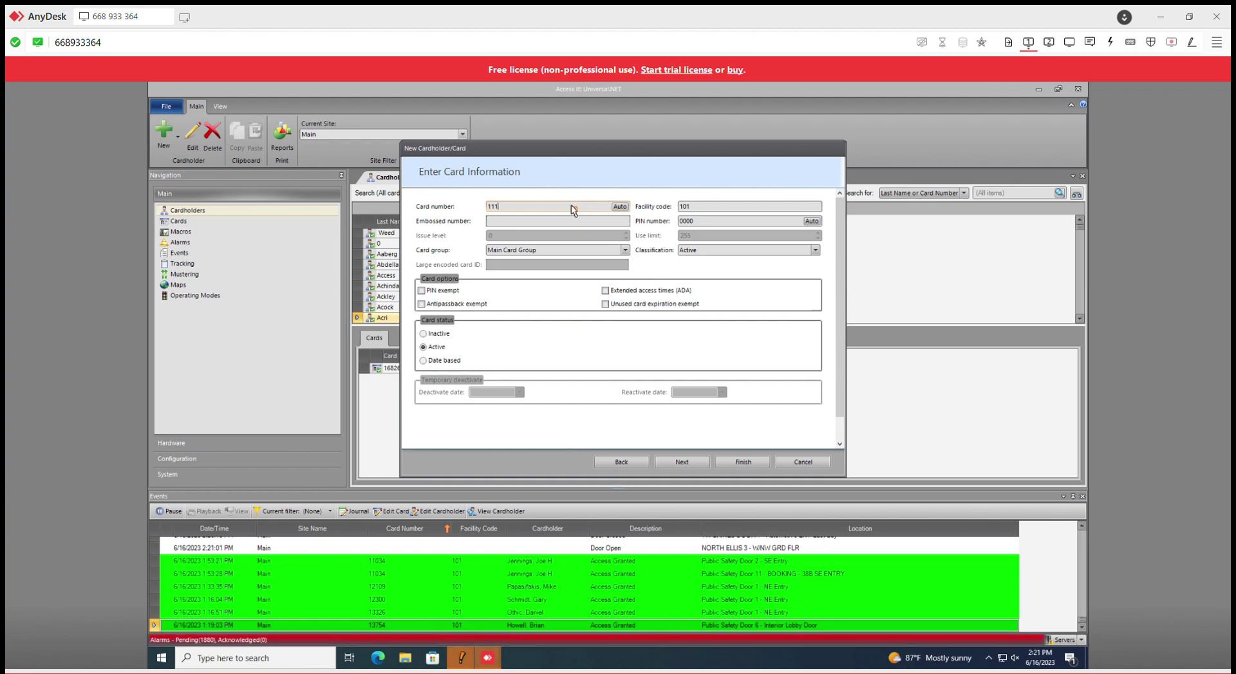
pyautogui.write('11')
pyautogui.click(691, 220)
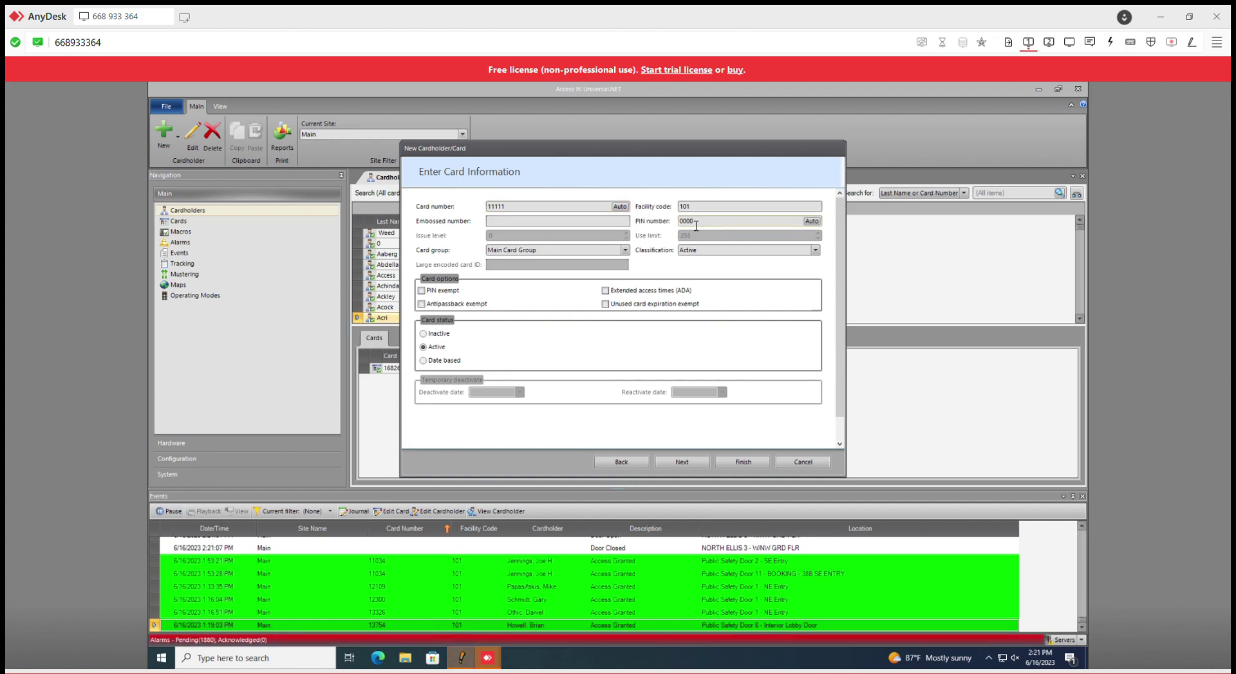
pyautogui.doubleClick(697, 224)
pyautogui.click(708, 226)
pyautogui.doubleClick(706, 226)
pyautogui.write('1280')
pyautogui.moveTo(621, 155); pyautogui.dragTo(639, 161)
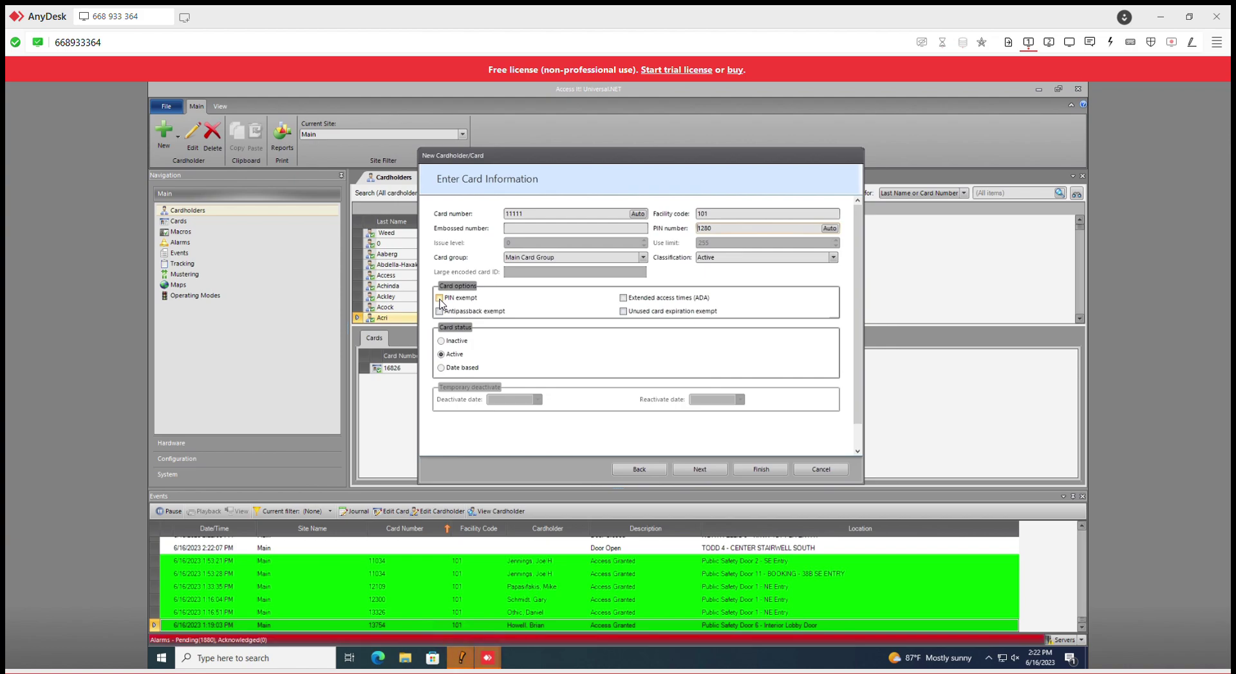
# Step: Tick PIN exempt for card 11111, toggling it off and back on
pyautogui.click(440, 298)
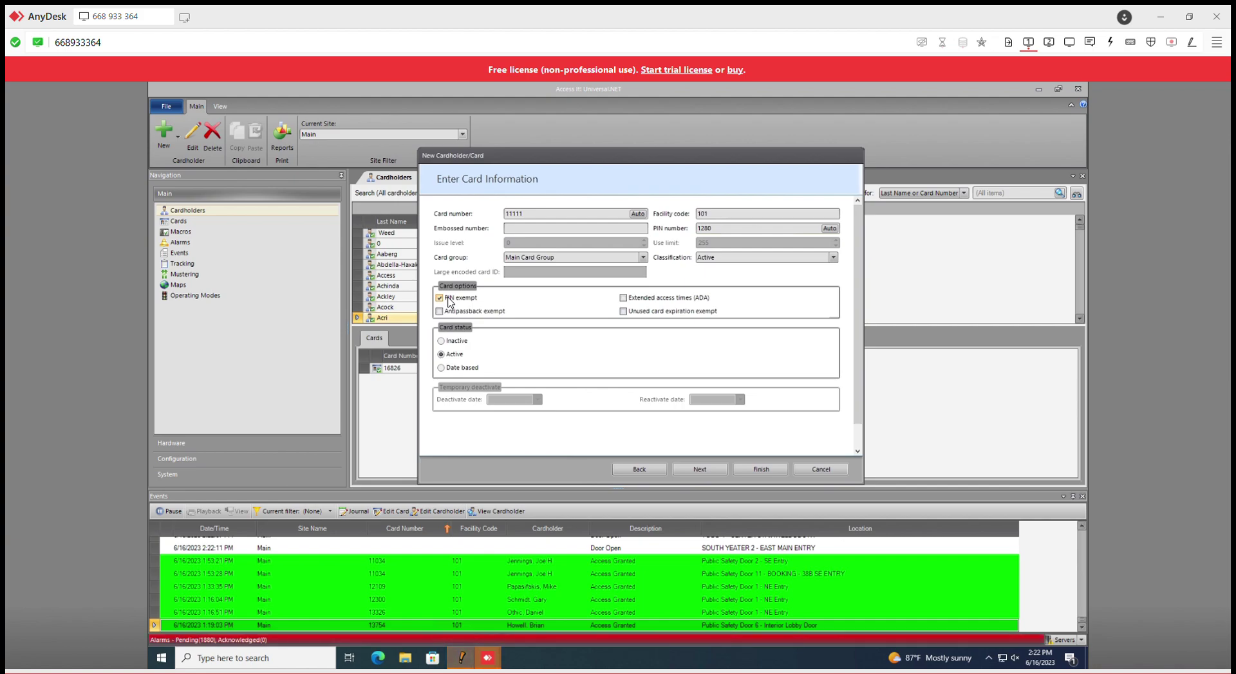
pyautogui.click(440, 299)
pyautogui.click(439, 298)
# Step: Assign the ART ANNEX OD (CERAMICS) access level to the new card
pyautogui.click(712, 471)
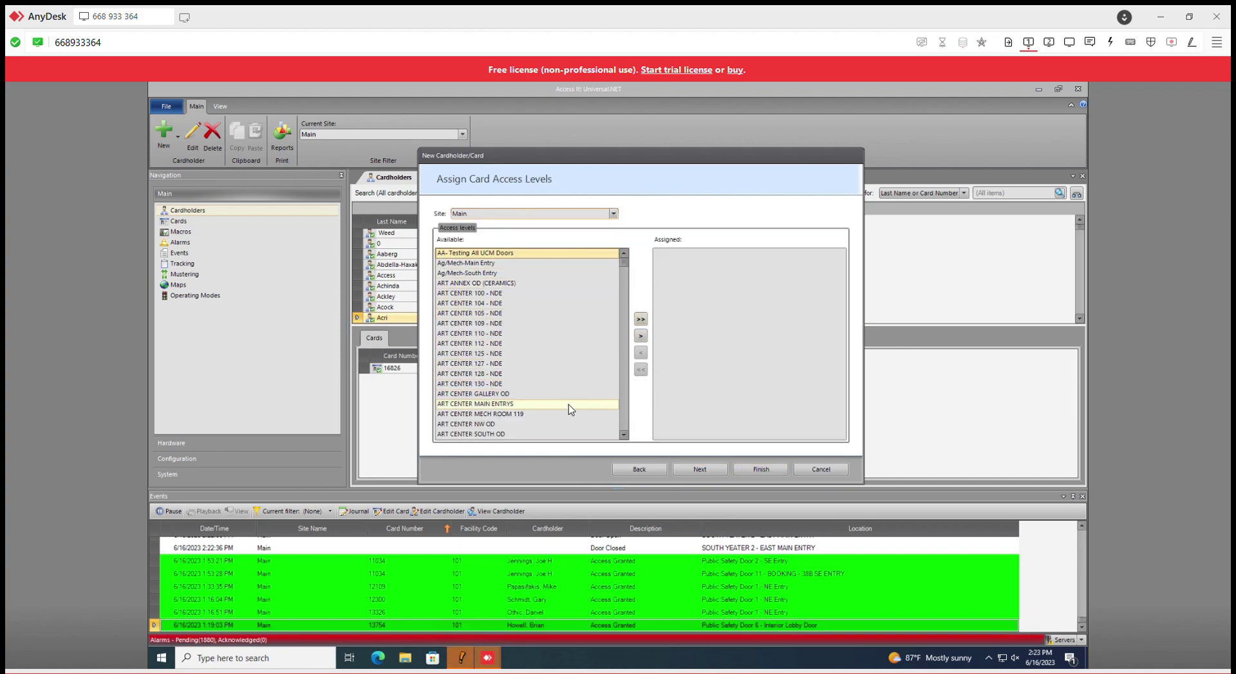
pyautogui.moveTo(595, 158); pyautogui.dragTo(615, 164)
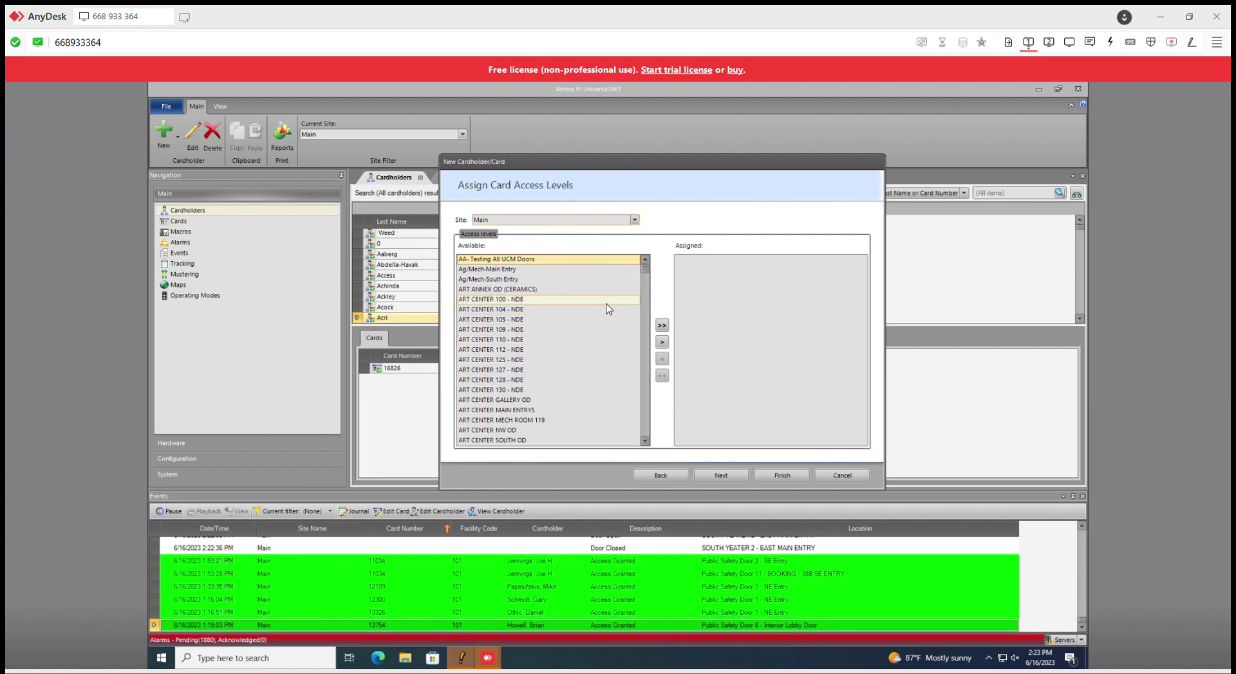
pyautogui.click(569, 300)
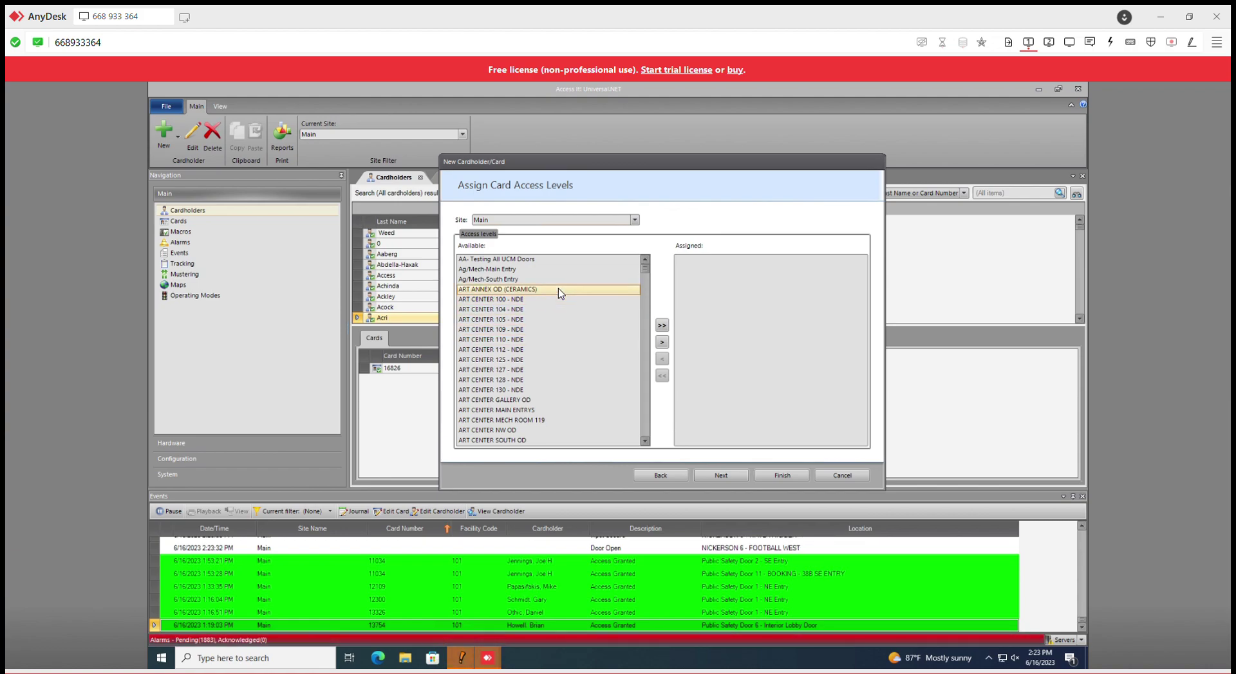
pyautogui.doubleClick(559, 289)
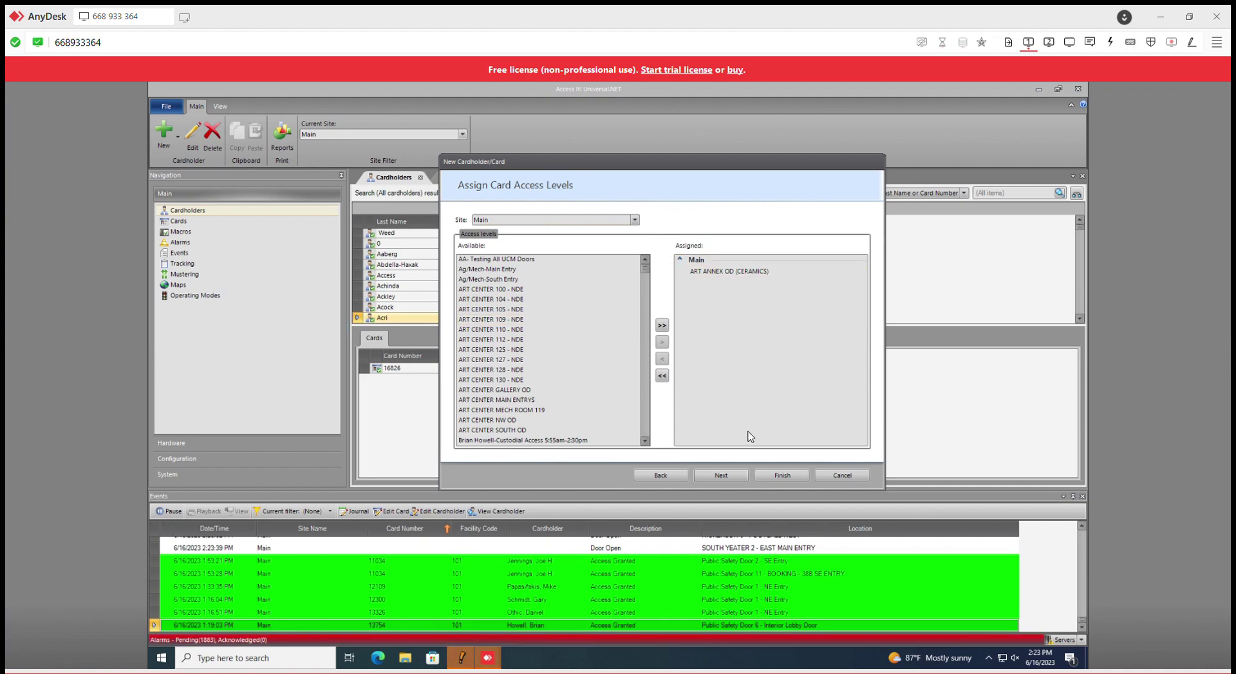
# Step: Reach ENGAGE Options, leaving credential function Normal and the schedule unchanged
pyautogui.click(727, 475)
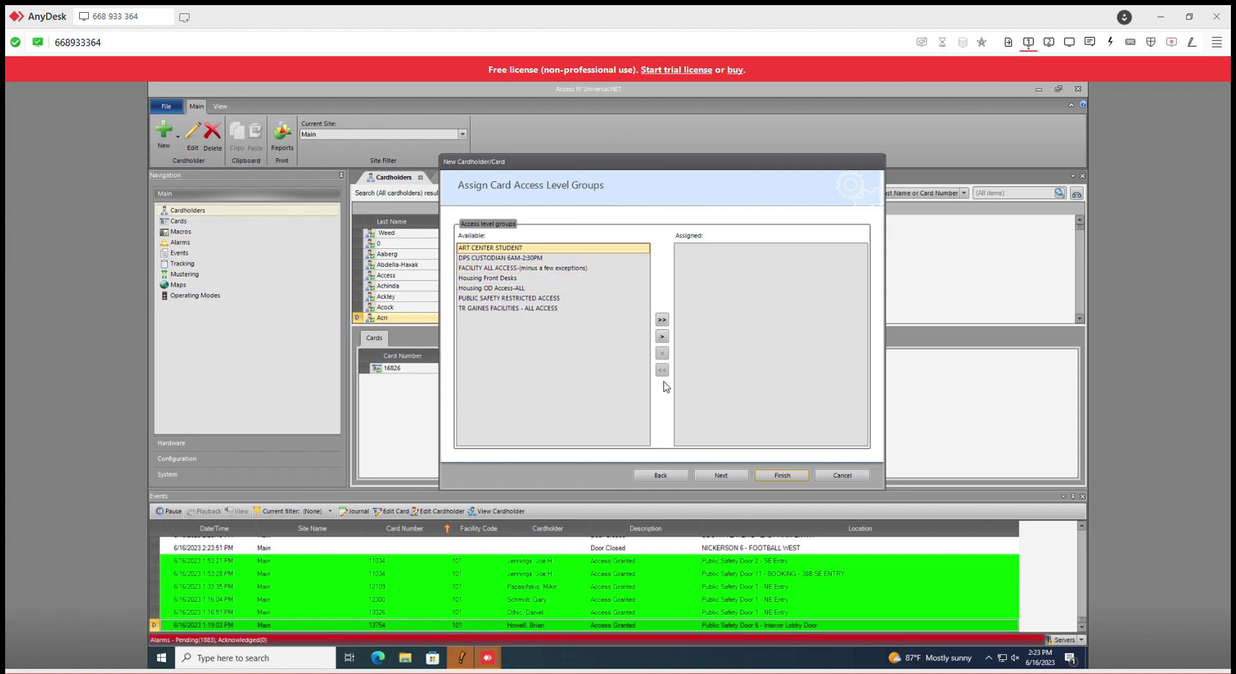
pyautogui.click(728, 477)
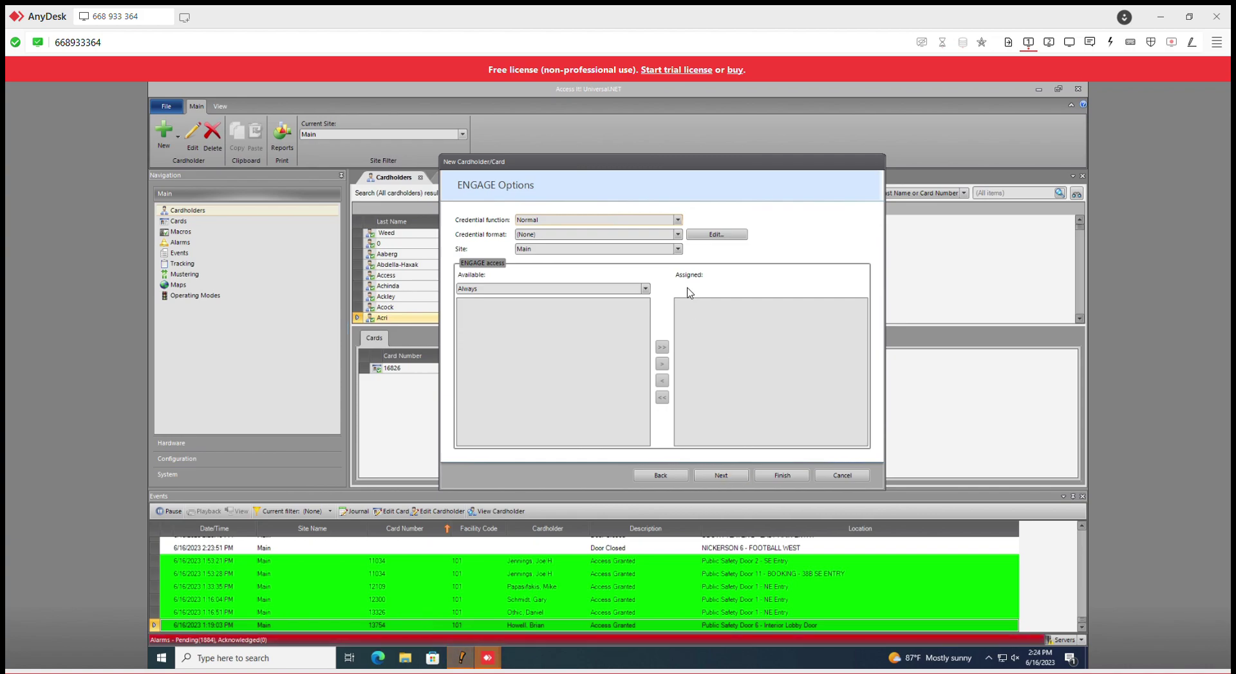
pyautogui.click(679, 221)
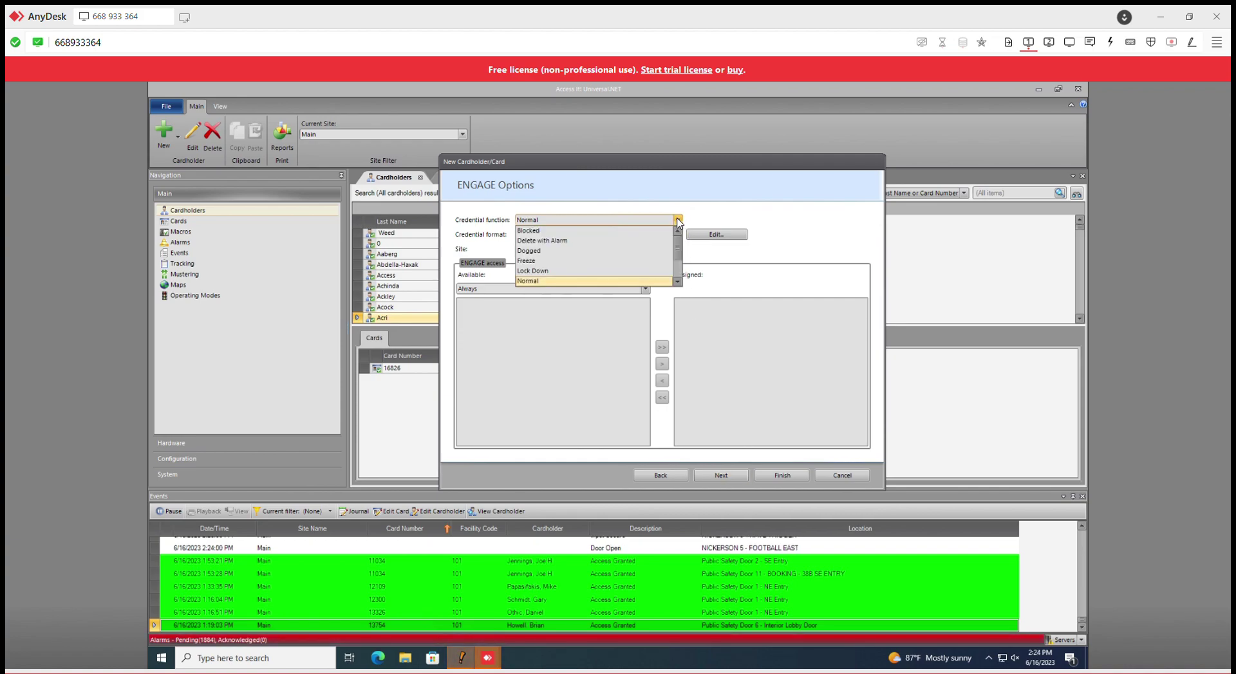
pyautogui.click(677, 221)
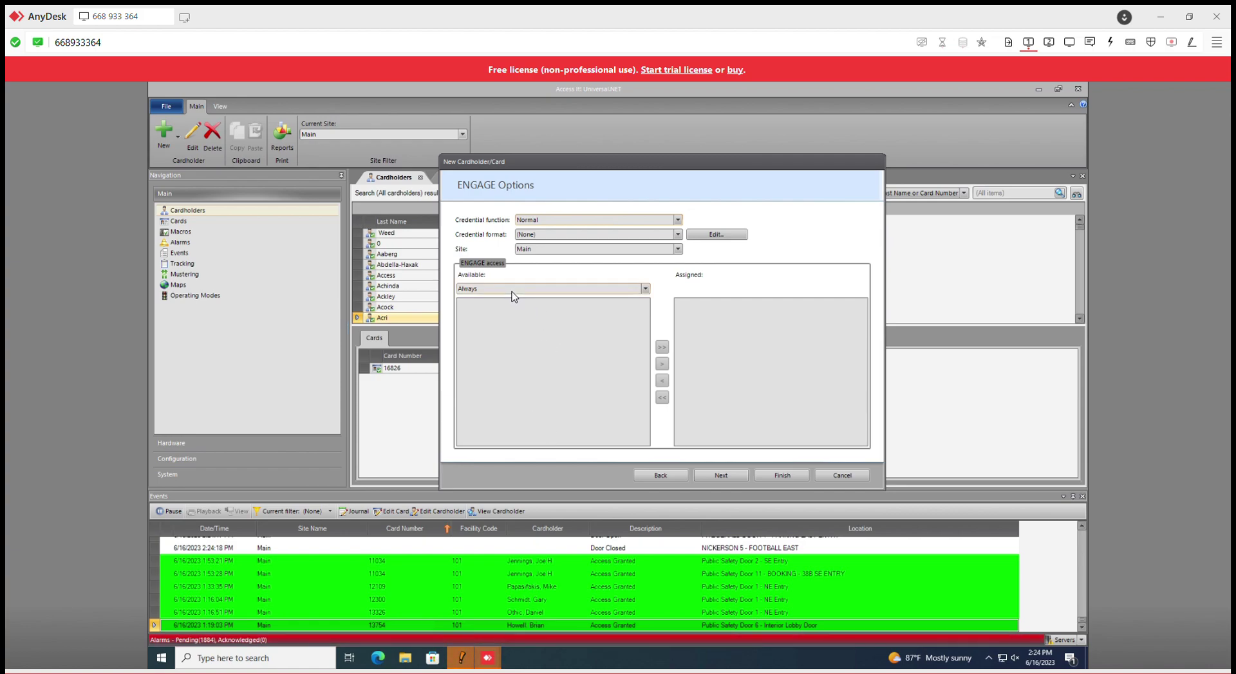
pyautogui.click(645, 289)
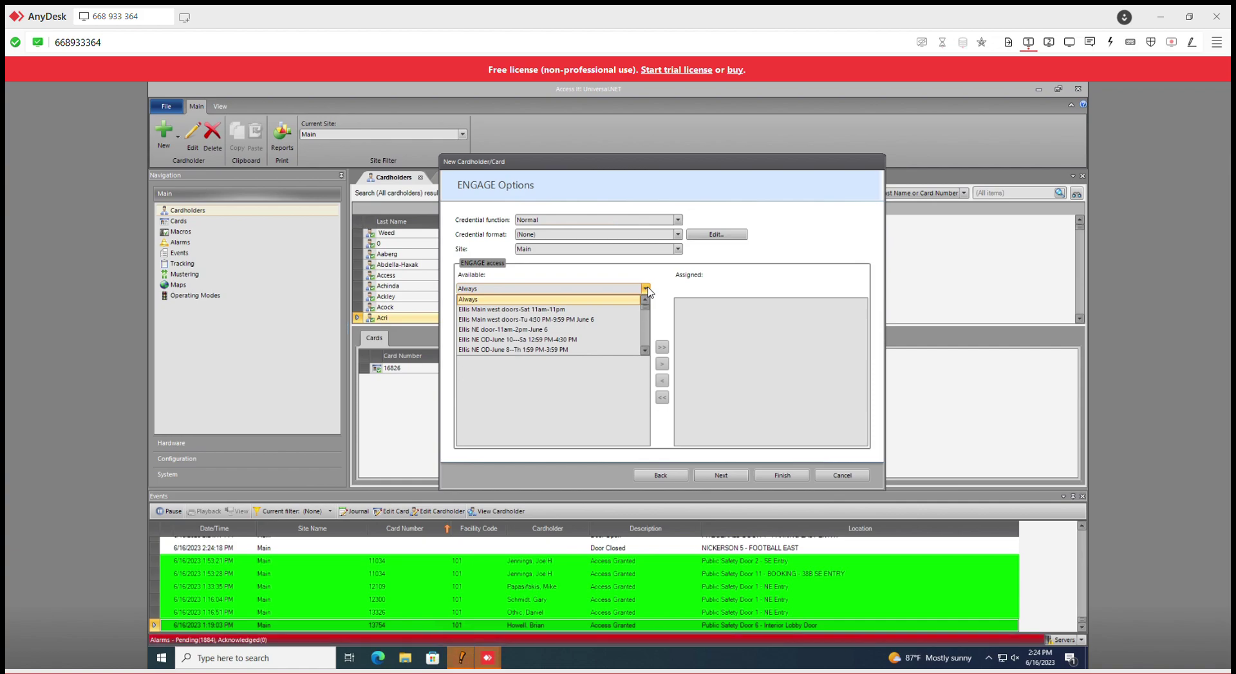
pyautogui.click(670, 278)
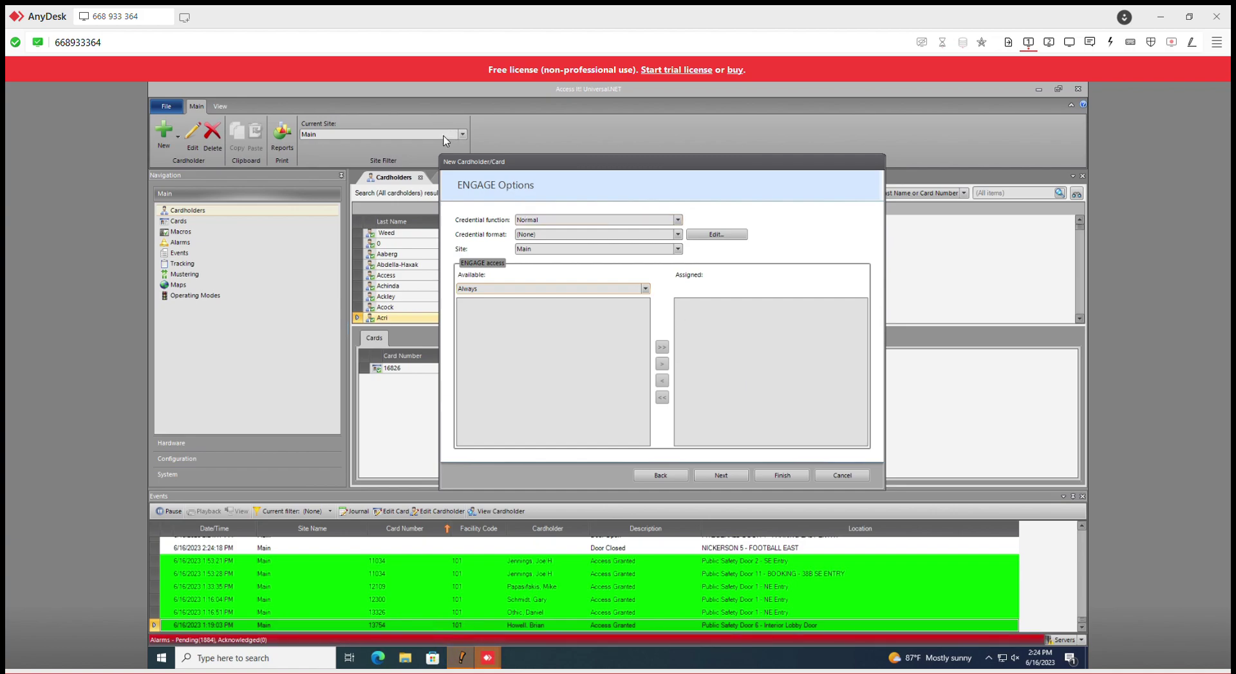
# Step: Finish with Save Only, then select cardholder test and its card 11111 in the list
pyautogui.click(730, 475)
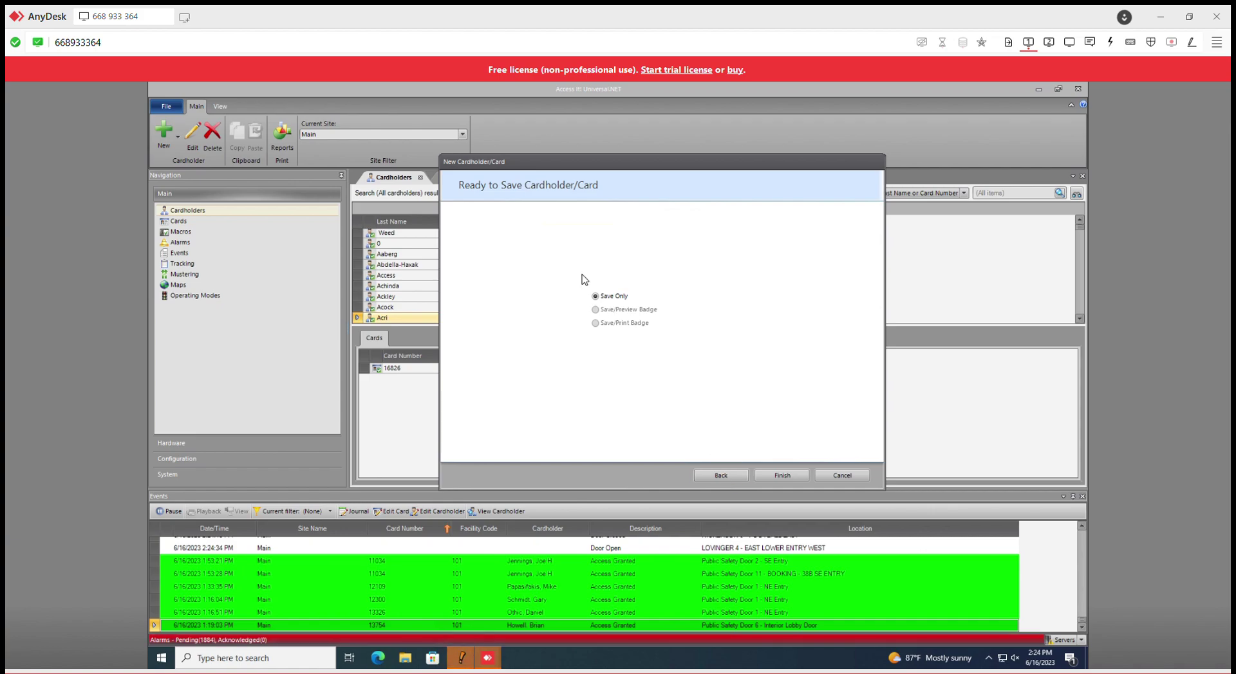
pyautogui.click(789, 477)
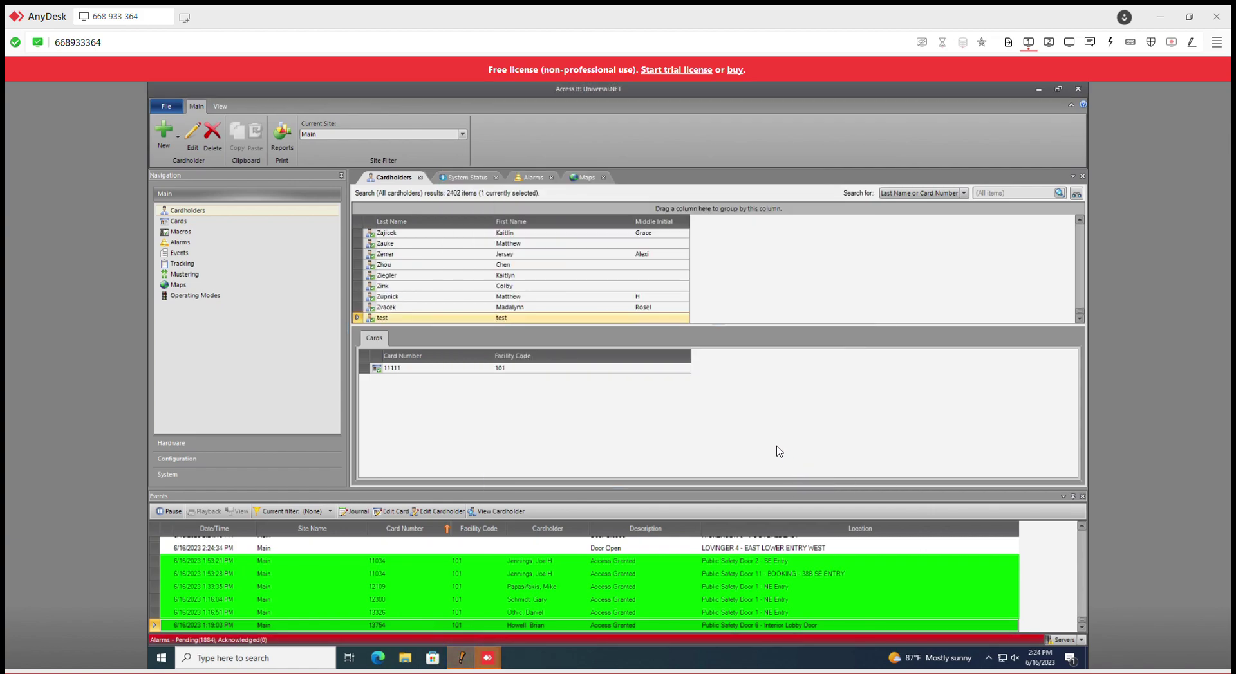
pyautogui.click(451, 309)
pyautogui.click(451, 298)
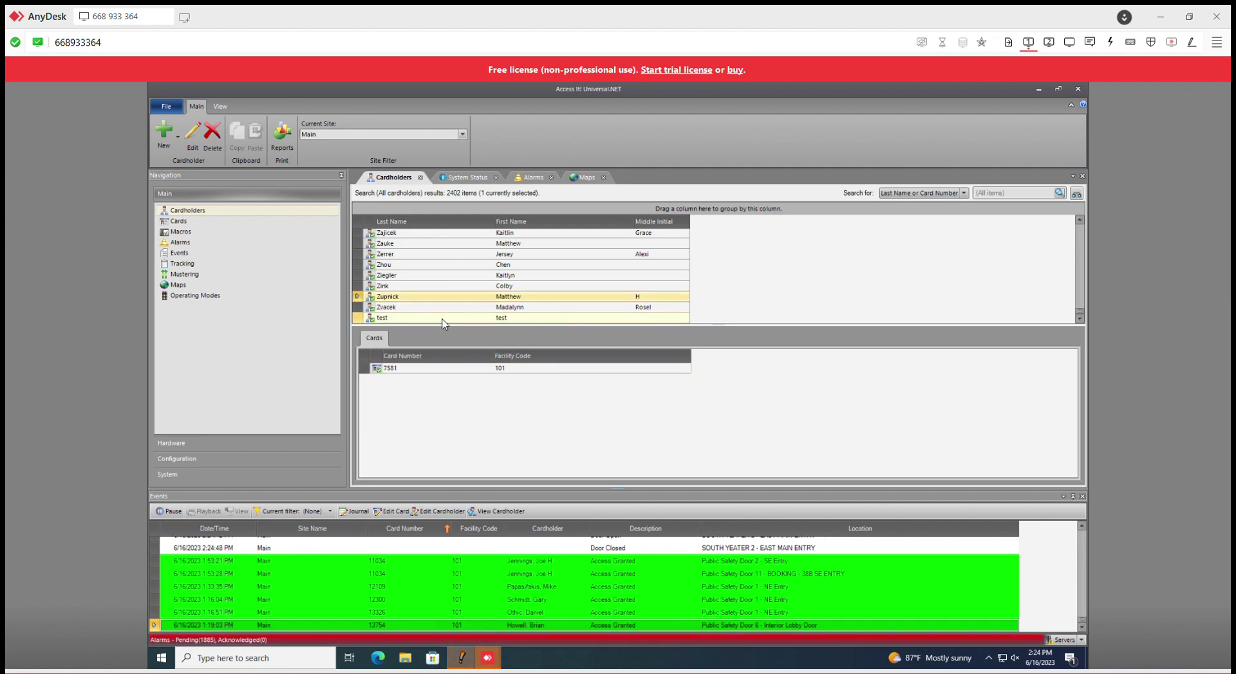
pyautogui.click(433, 318)
pyautogui.click(408, 370)
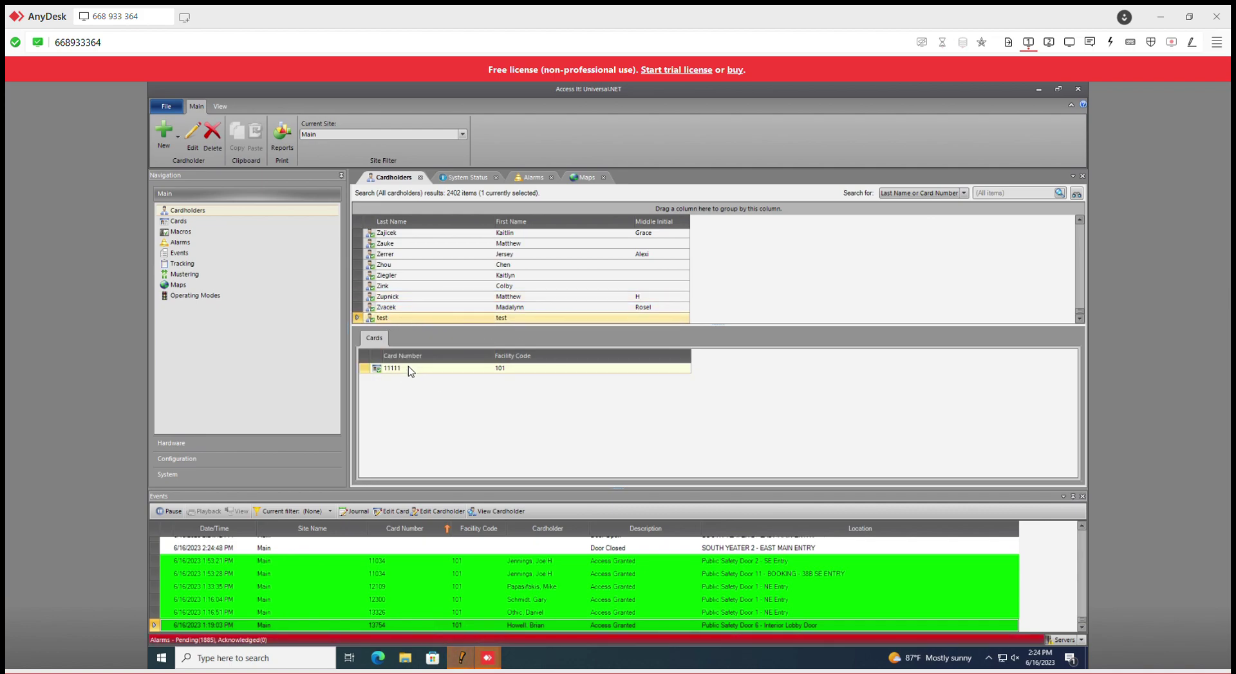